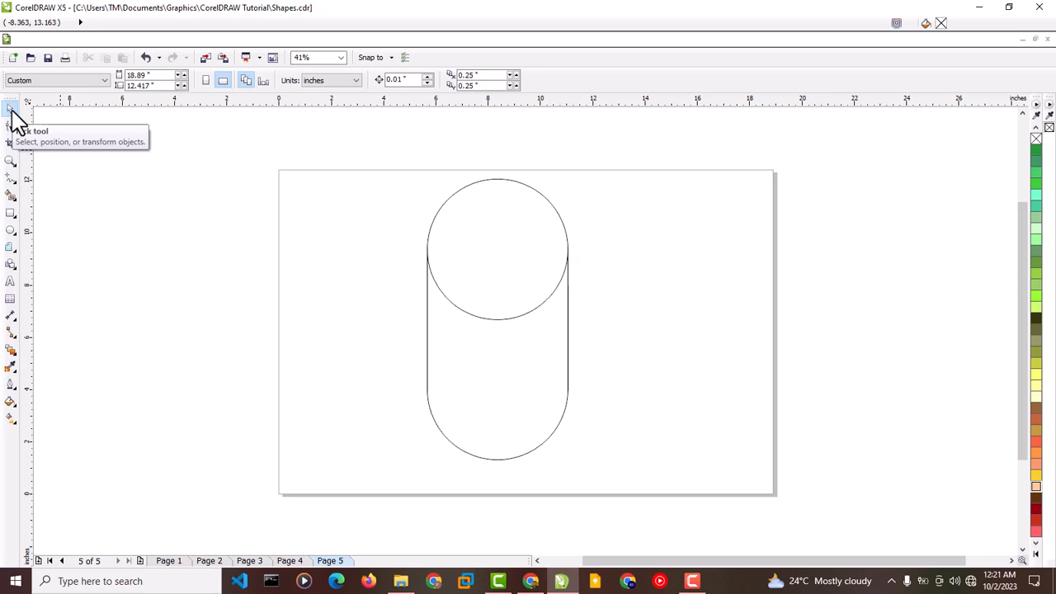
- Browse through the document's pages and return to Page 1
click(302, 563)
click(209, 561)
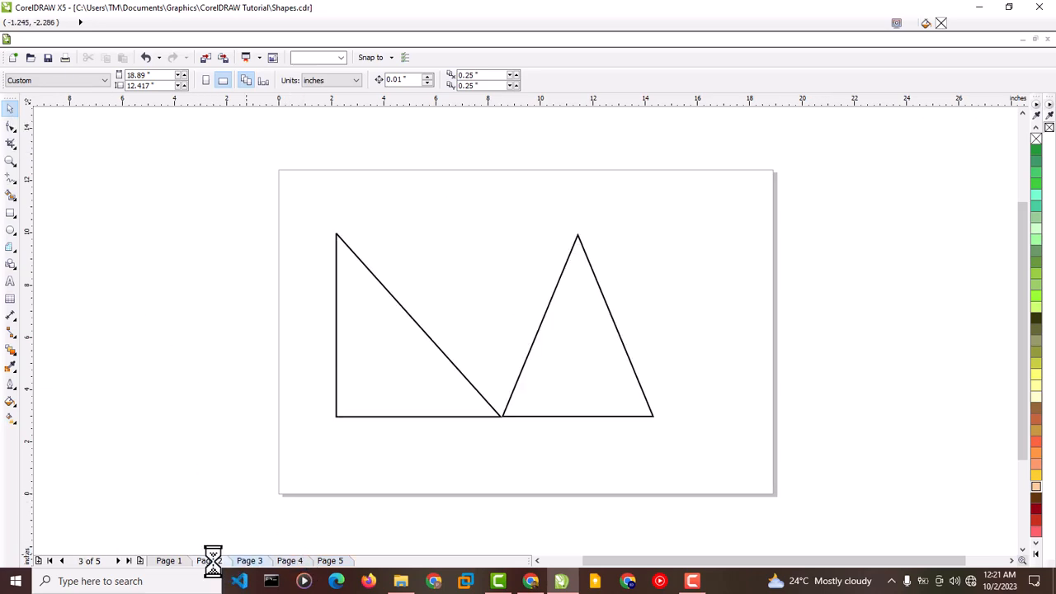
click(177, 562)
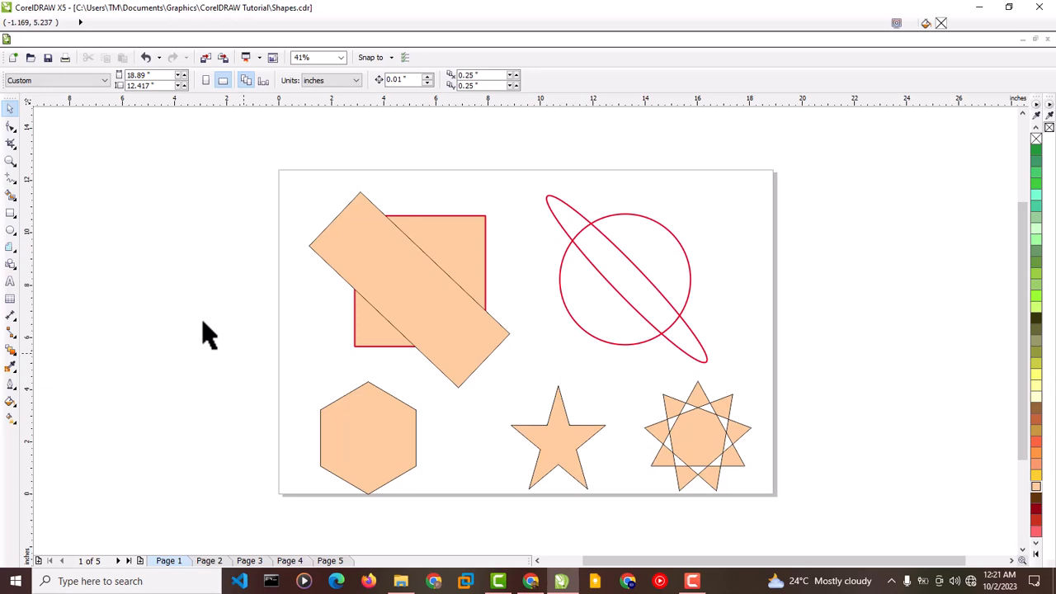
- Delete the rotated rectangle lying over the square
click(389, 291)
drag(389, 291, 414, 347)
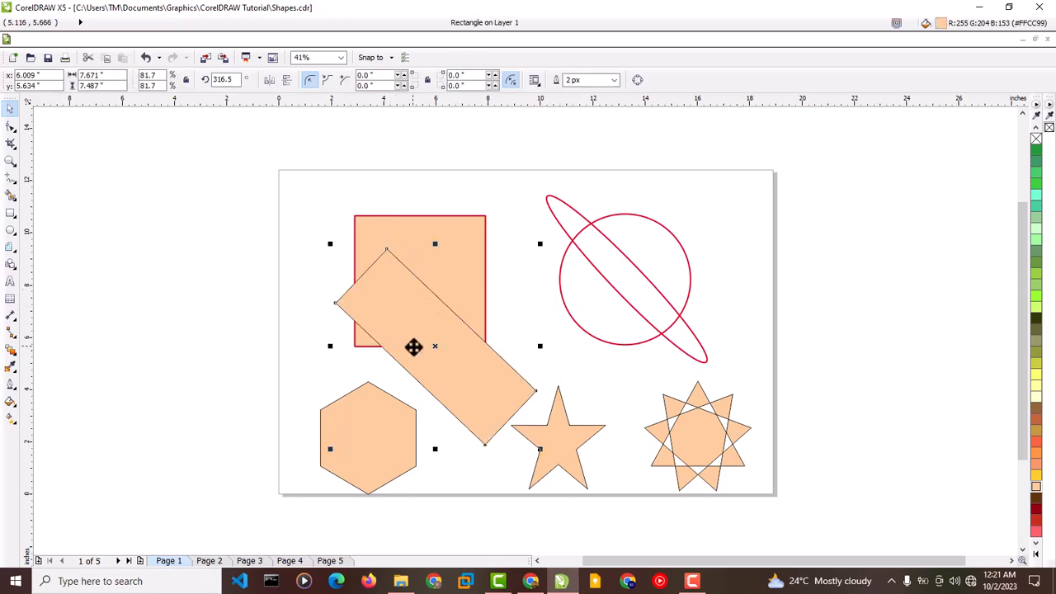
key(Delete)
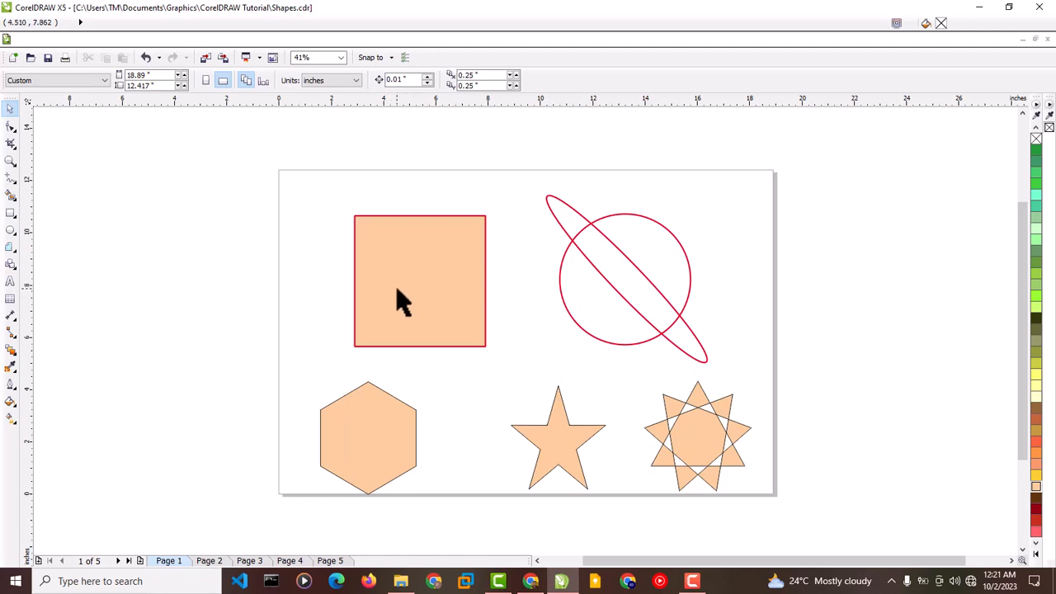
- Select the square with the Shape tool and convert it to curves
click(11, 126)
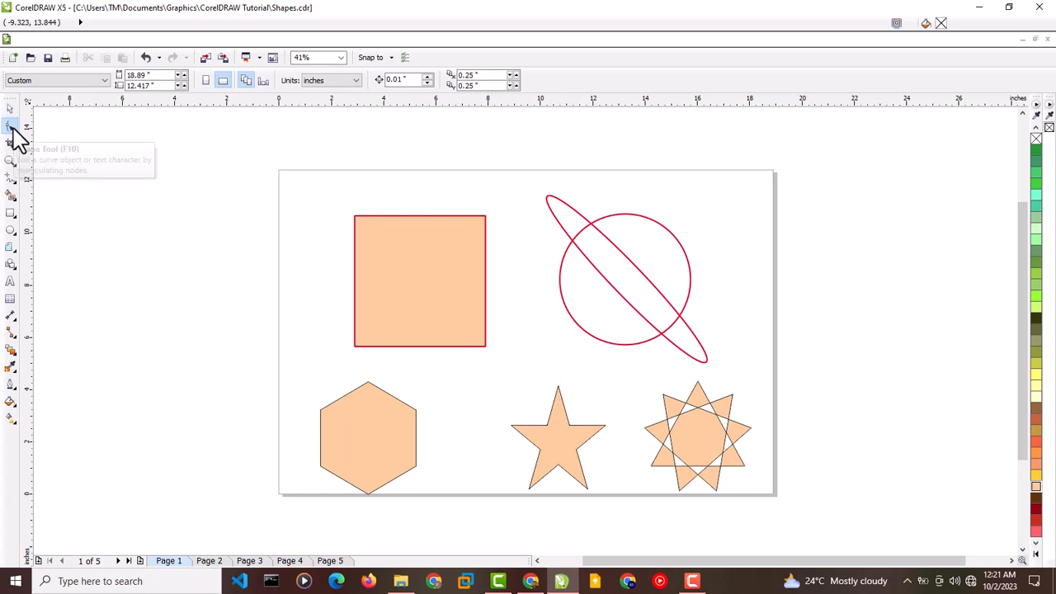
click(360, 236)
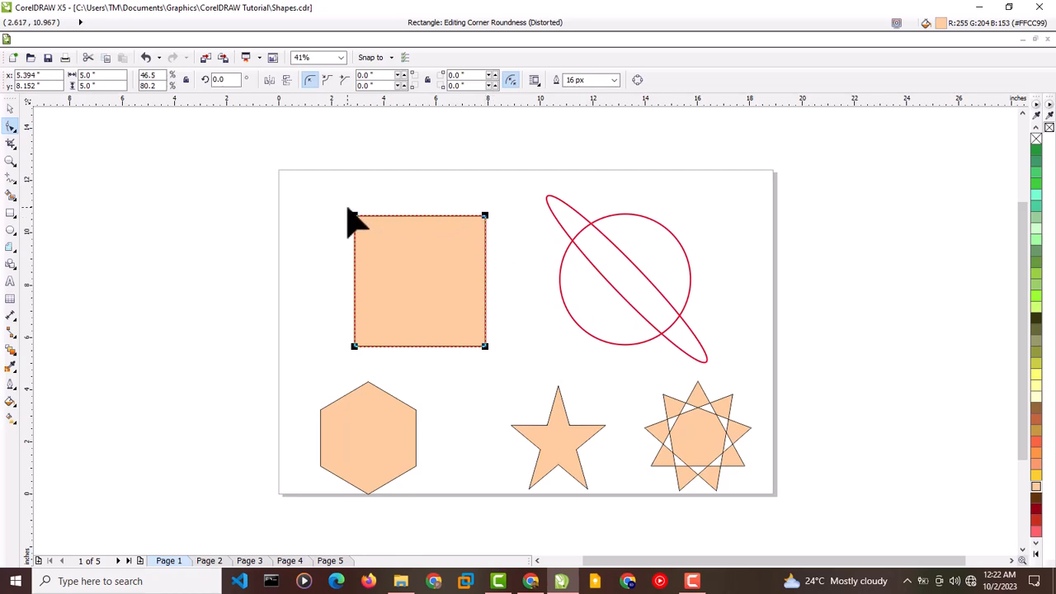
right_click(425, 232)
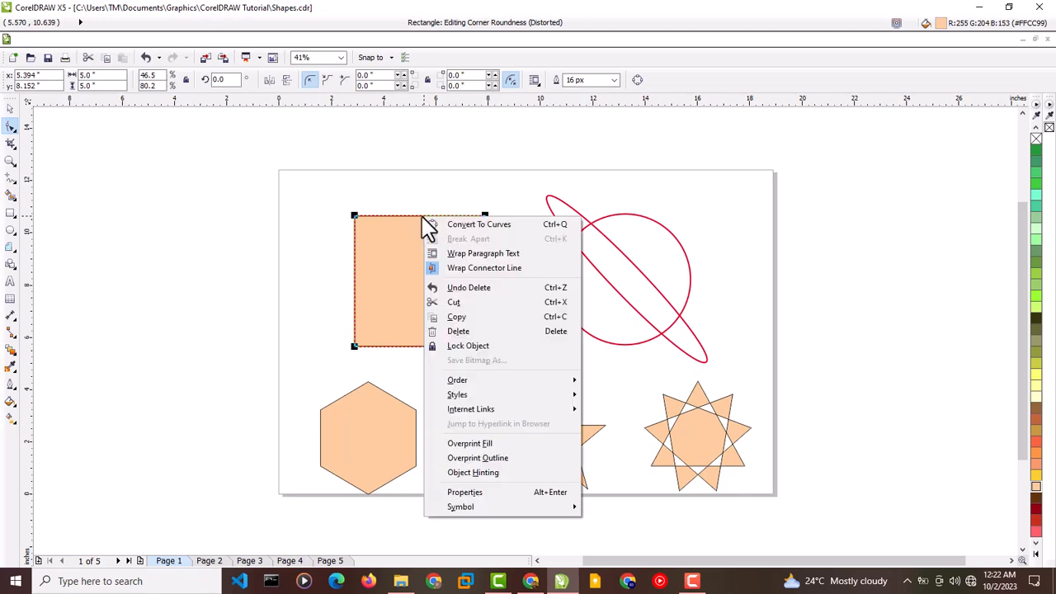
click(424, 228)
right_click(421, 226)
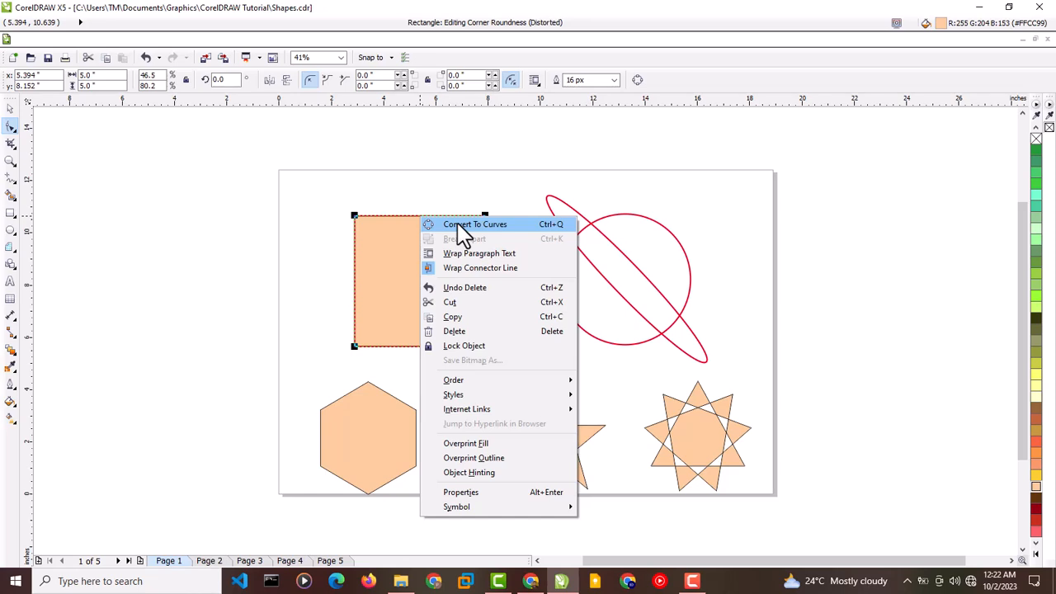
click(459, 226)
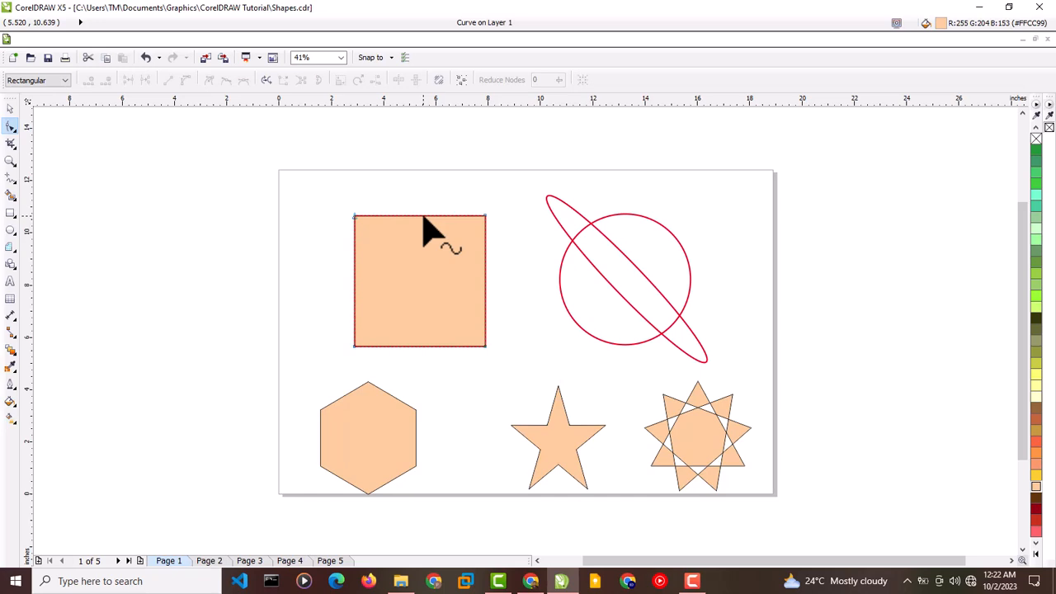
- Add nodes at the middle of the square's top and right edges and pull them outward into points
click(423, 216)
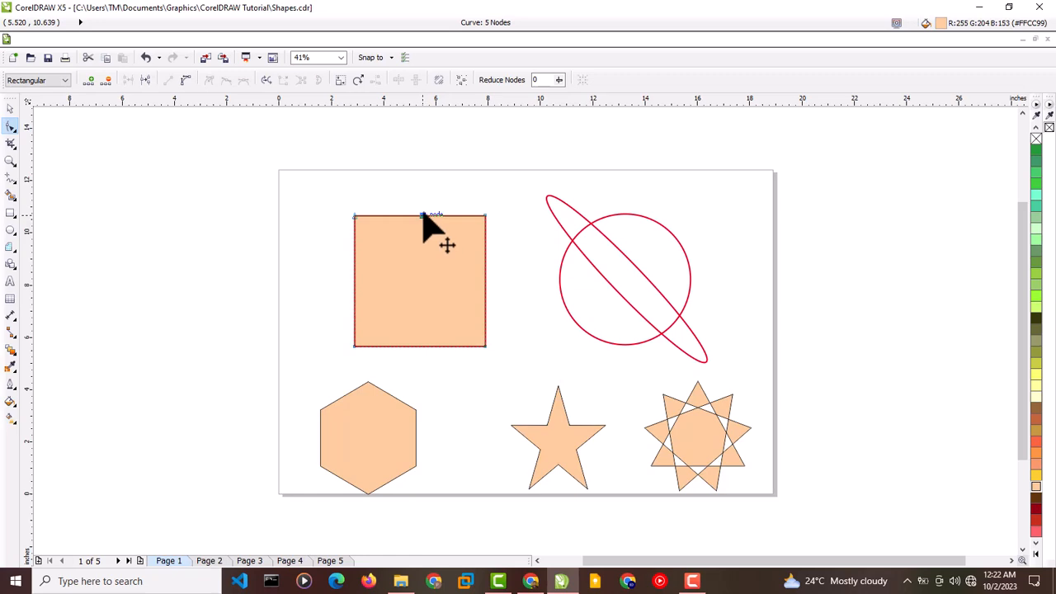
drag(422, 216, 422, 169)
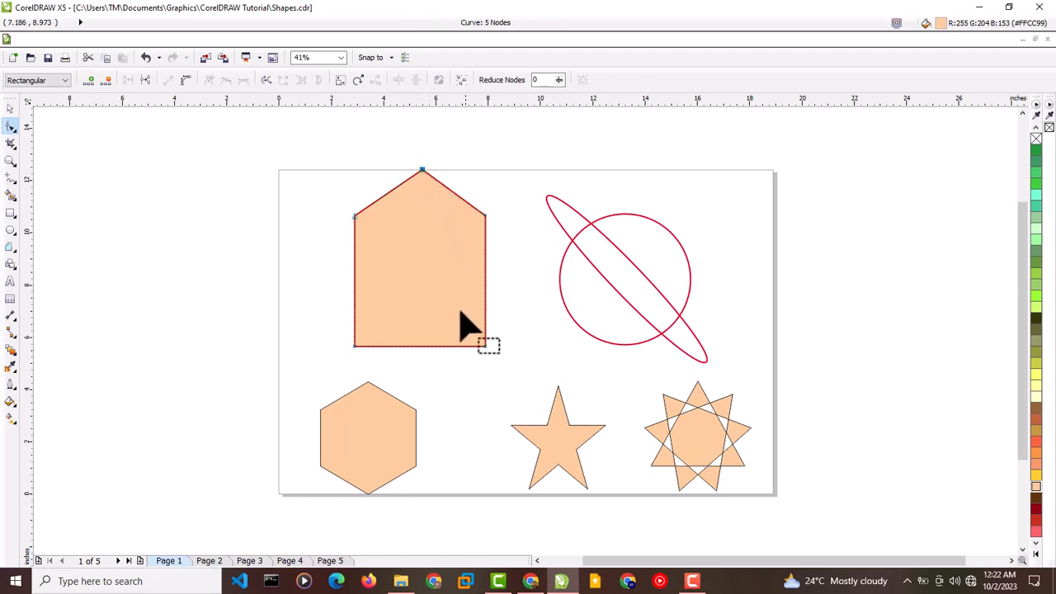
double_click(485, 248)
drag(485, 250, 540, 288)
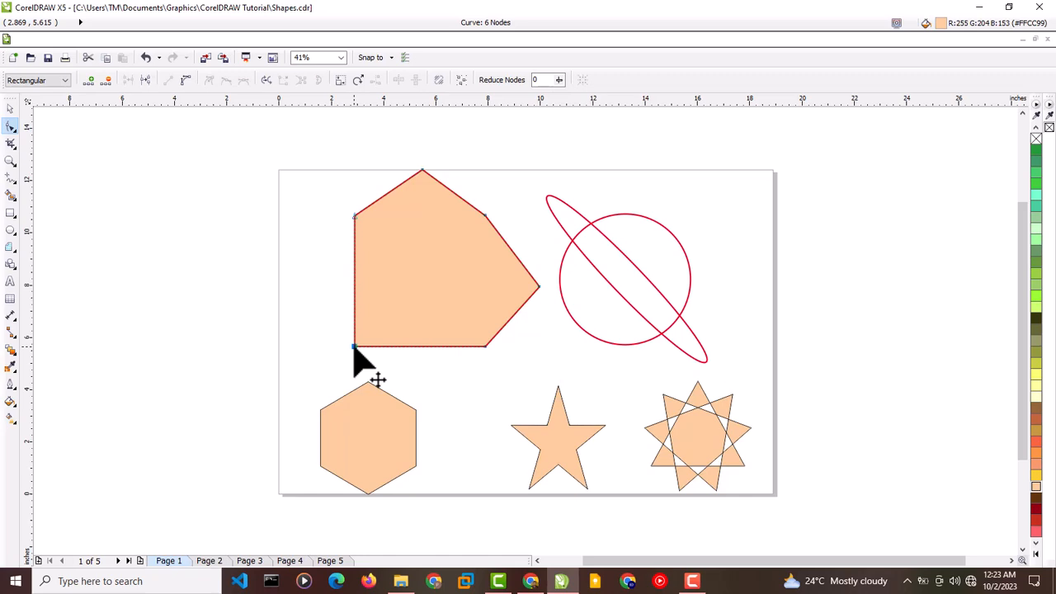
- Drag the bottom-left corner node outward and the top-right corner node inward, then return to the Pick tool
drag(353, 351, 328, 385)
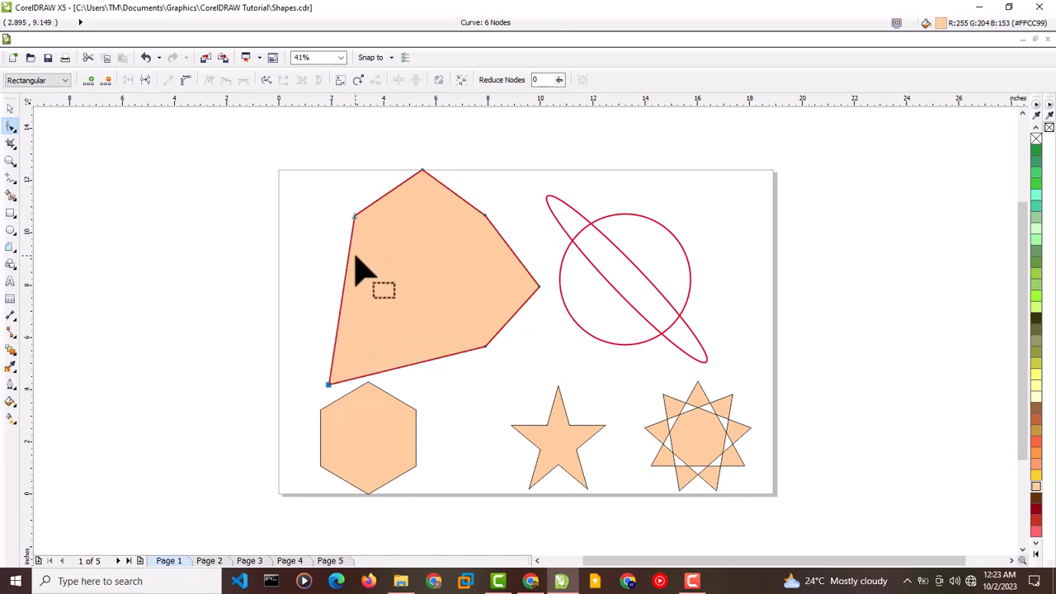
drag(485, 216, 410, 292)
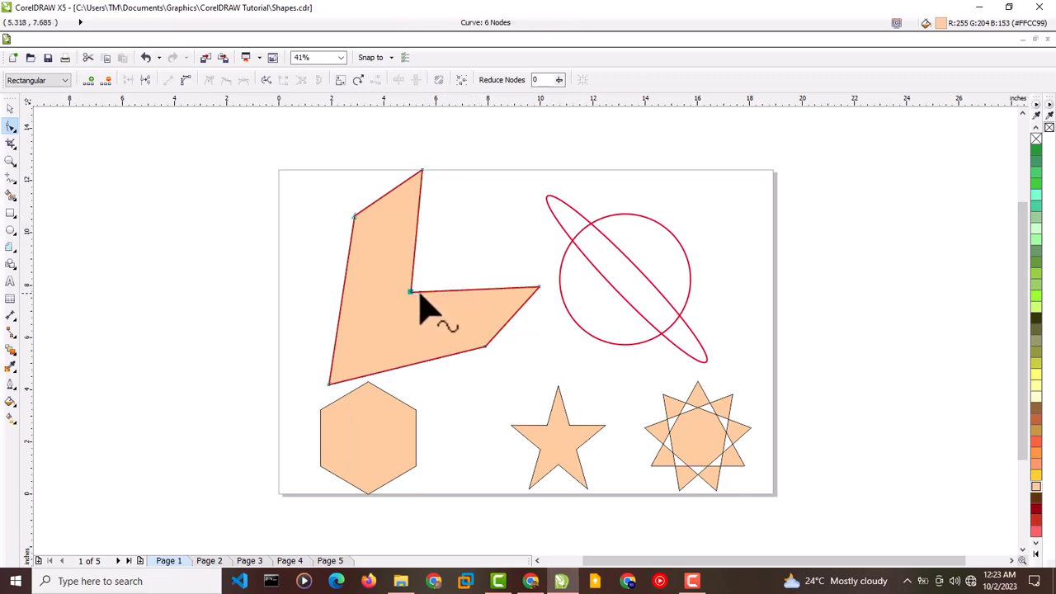
click(11, 108)
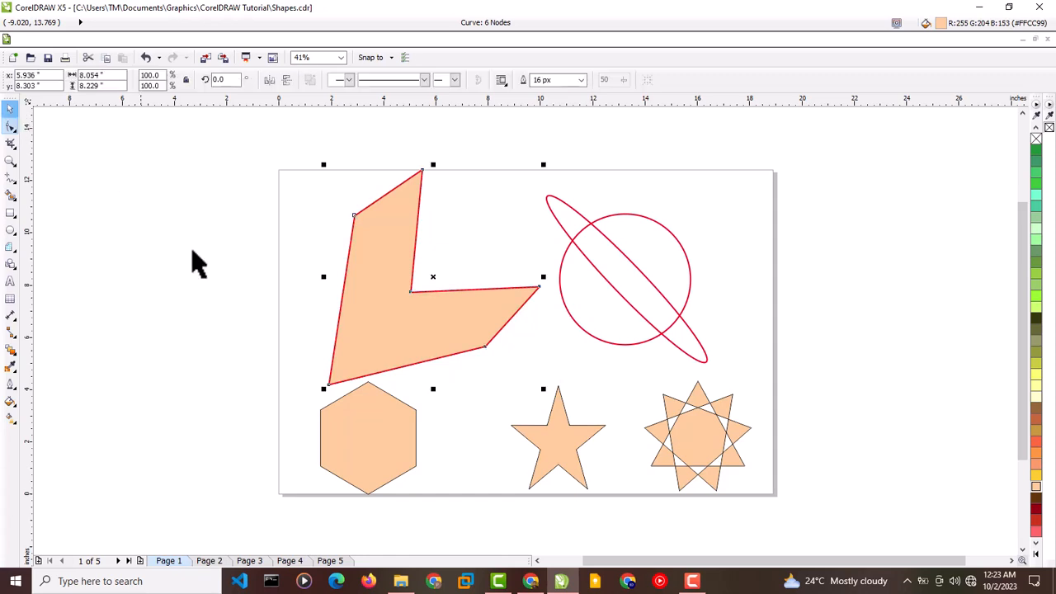
- Nudge the reshaped L-shaped polygon slightly up and to the left
click(193, 255)
drag(413, 325, 446, 327)
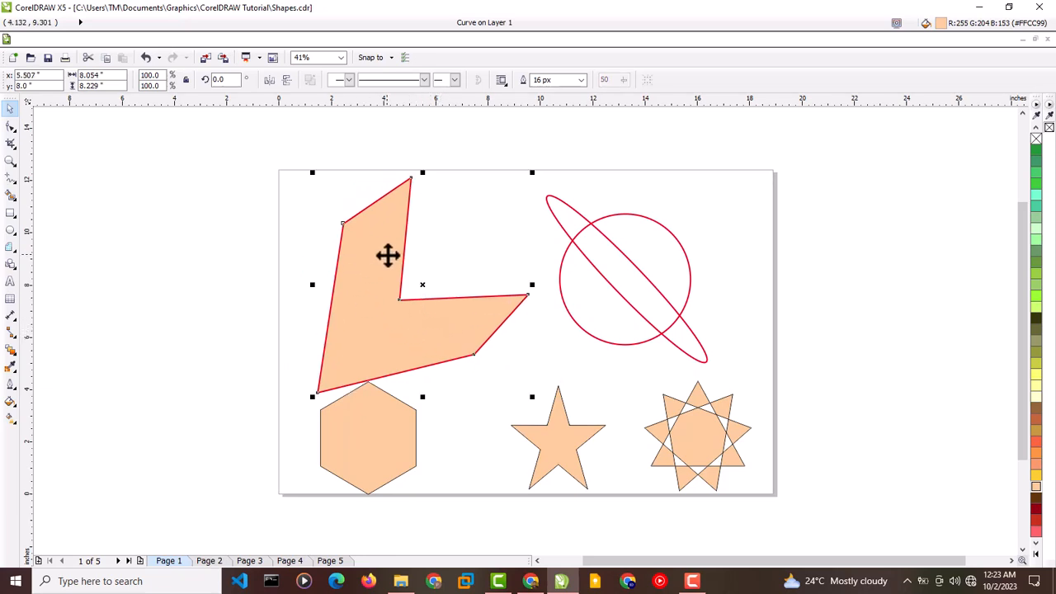
drag(377, 261, 367, 257)
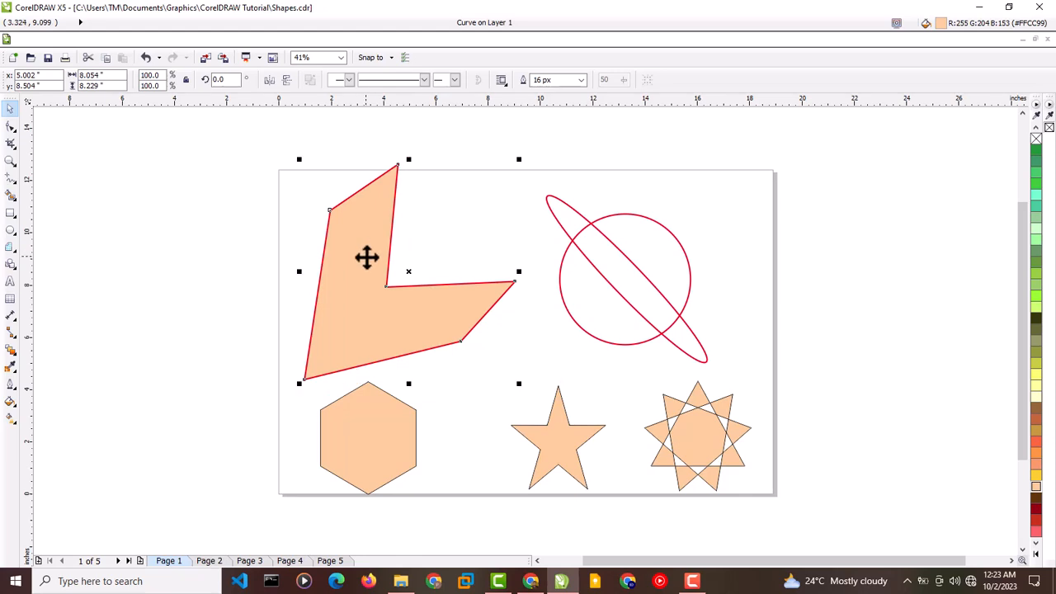
click(462, 252)
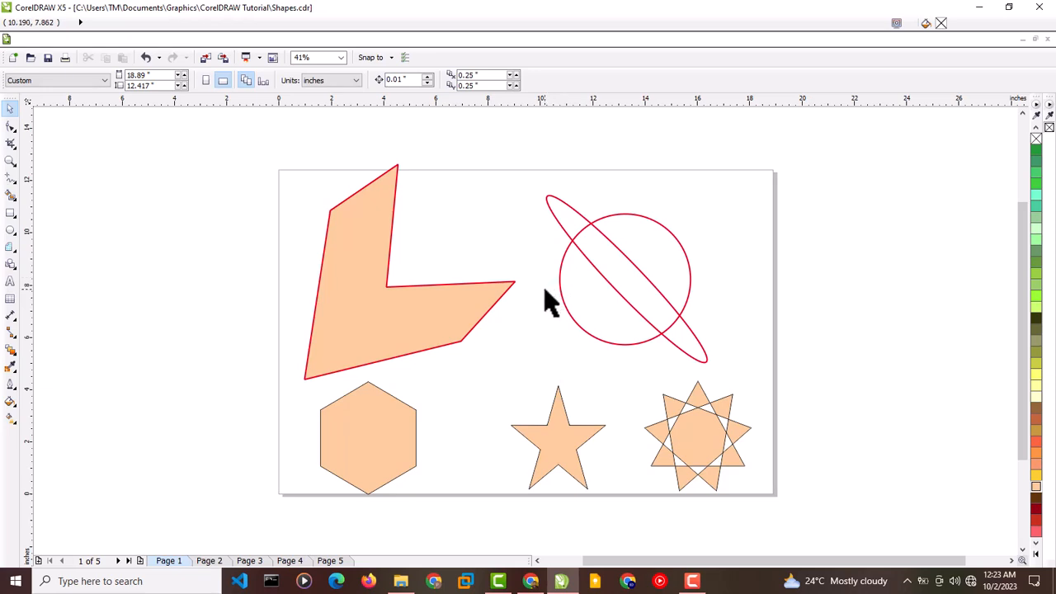
- Select the hexagon with the Shape tool and drag a node on its right edge outward to form a spiked star
click(486, 295)
click(561, 330)
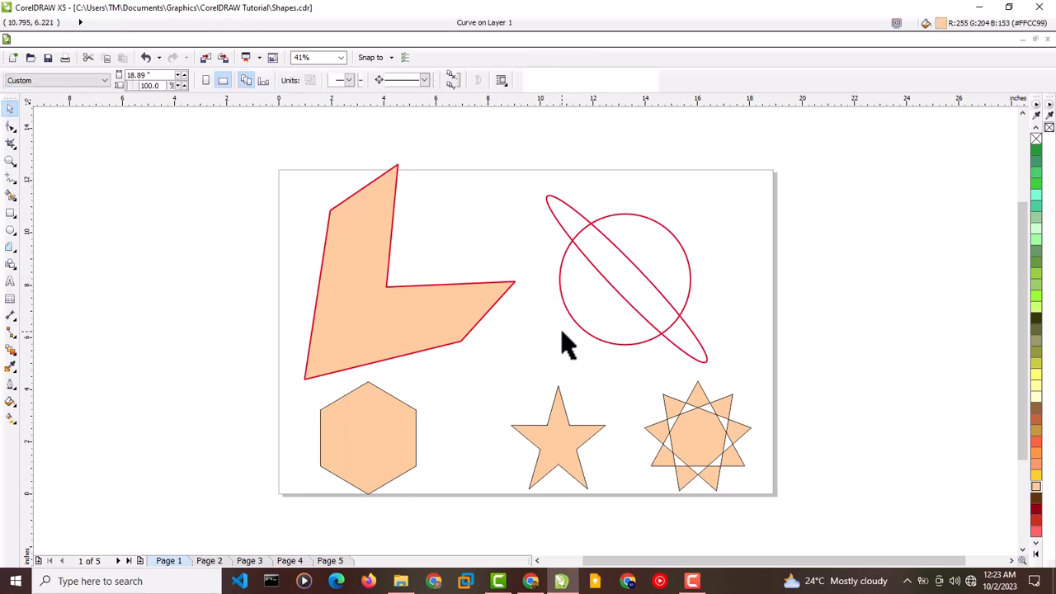
click(372, 428)
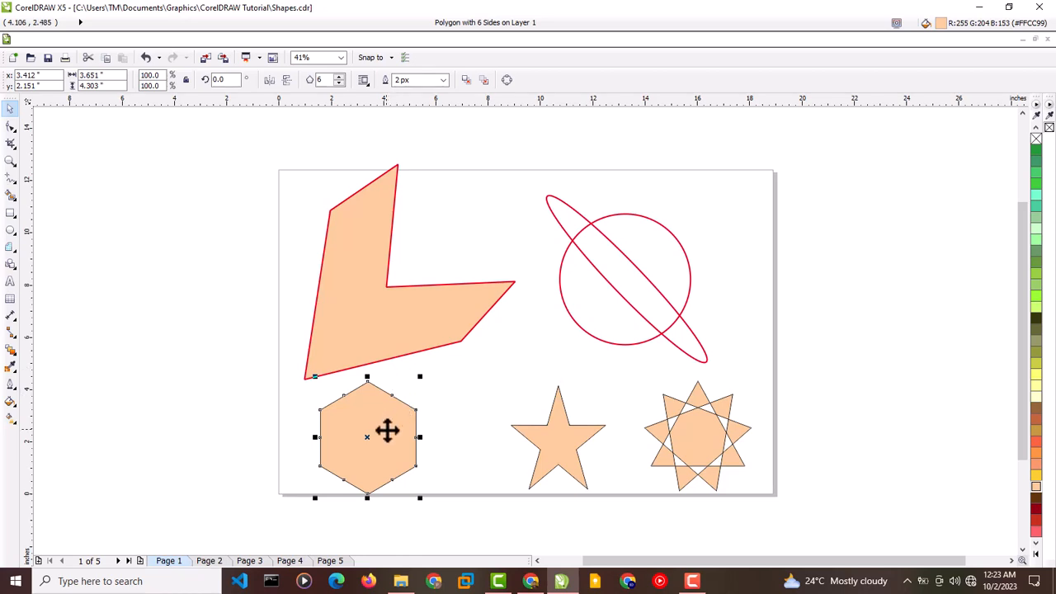
click(10, 125)
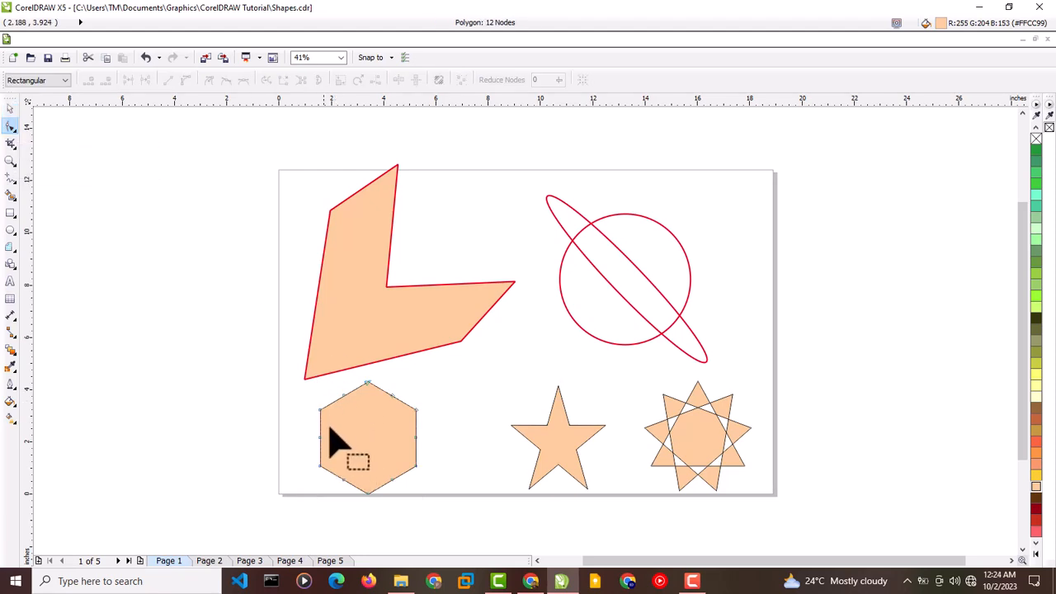
right_click(376, 401)
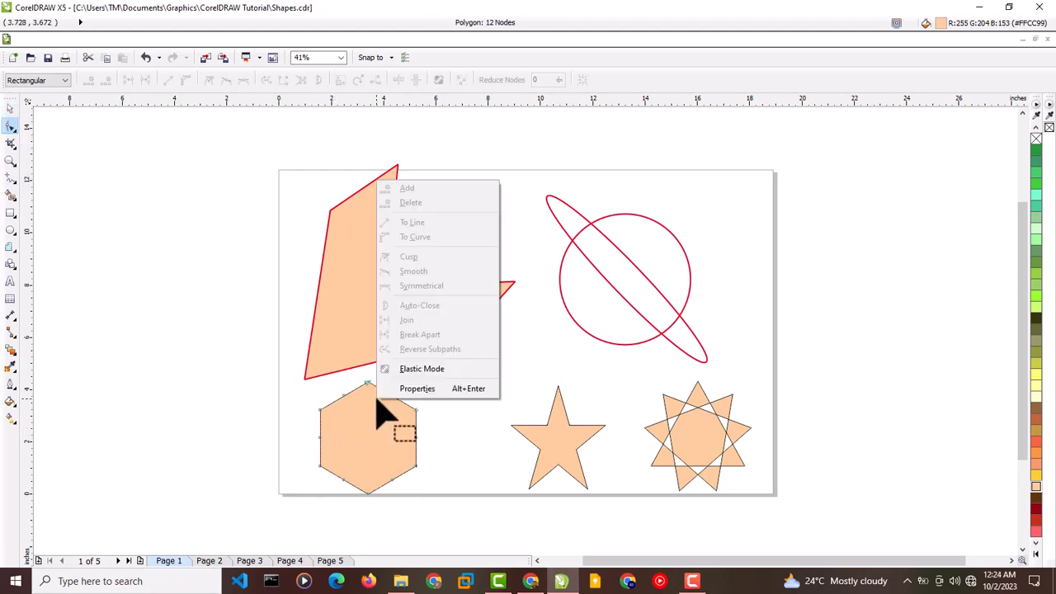
click(372, 422)
right_click(371, 422)
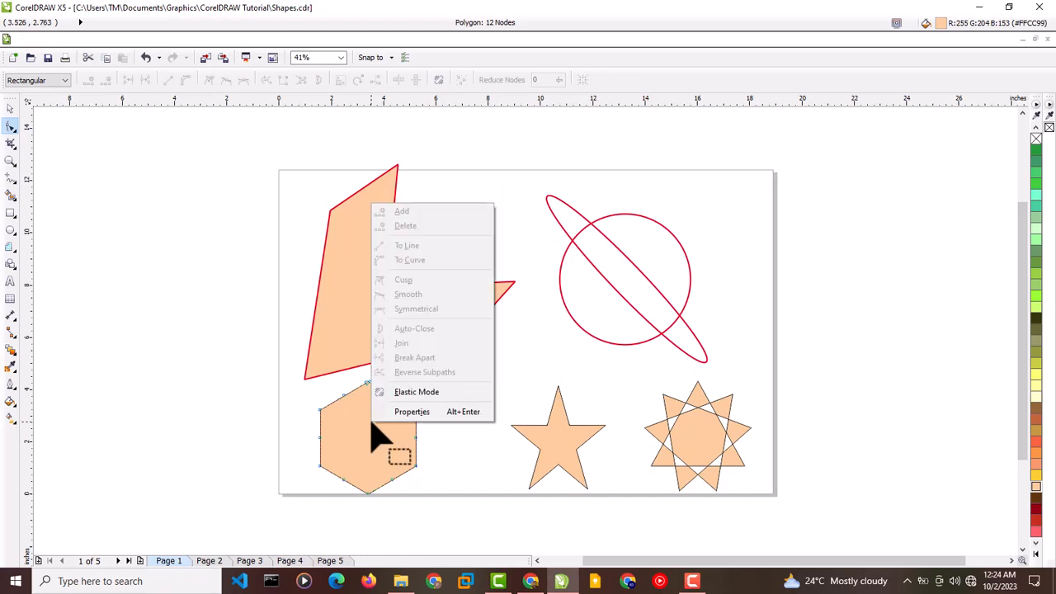
click(371, 423)
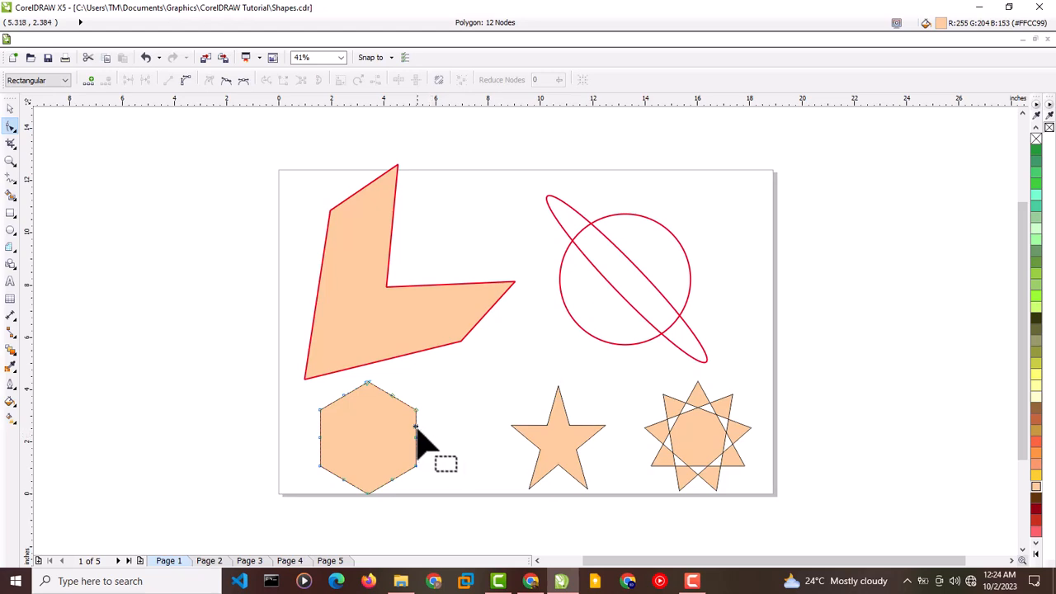
double_click(416, 428)
drag(415, 430, 464, 444)
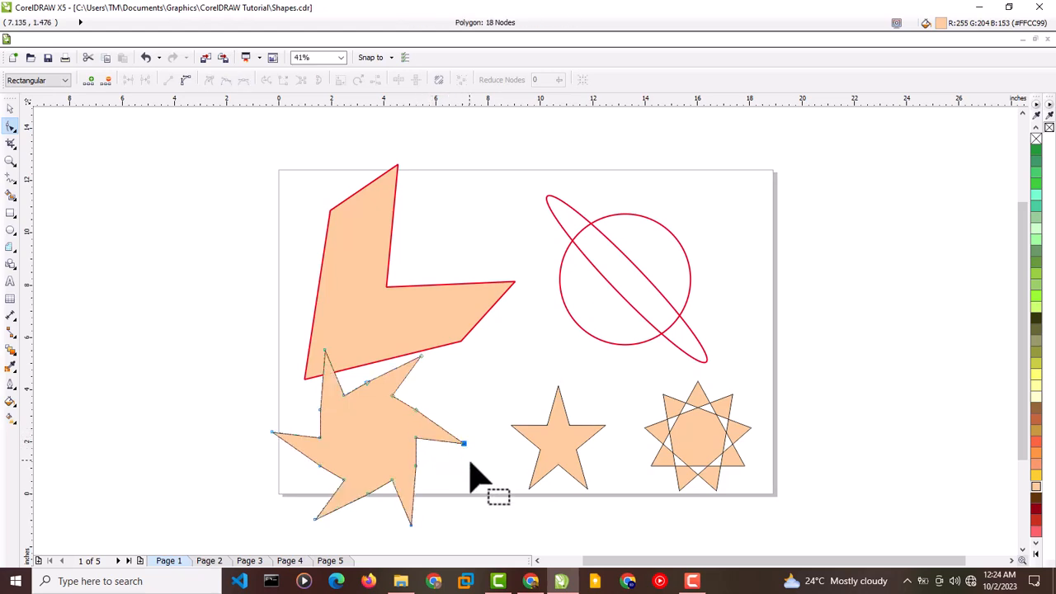
- Drag the star's inner nodes outward to sharpen it into a six-pointed star
click(365, 402)
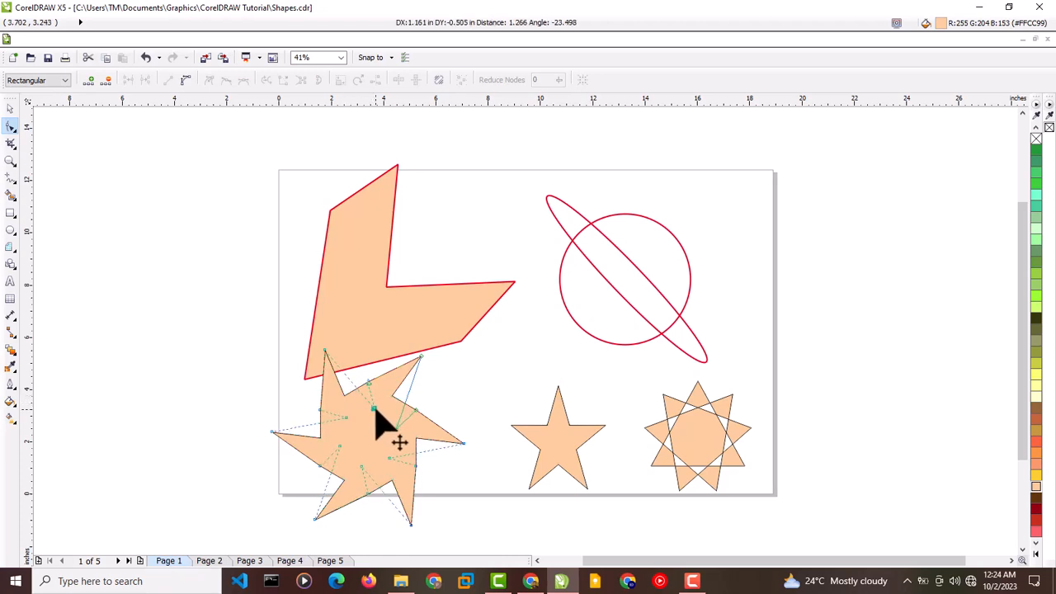
drag(366, 402, 387, 378)
drag(410, 366, 420, 360)
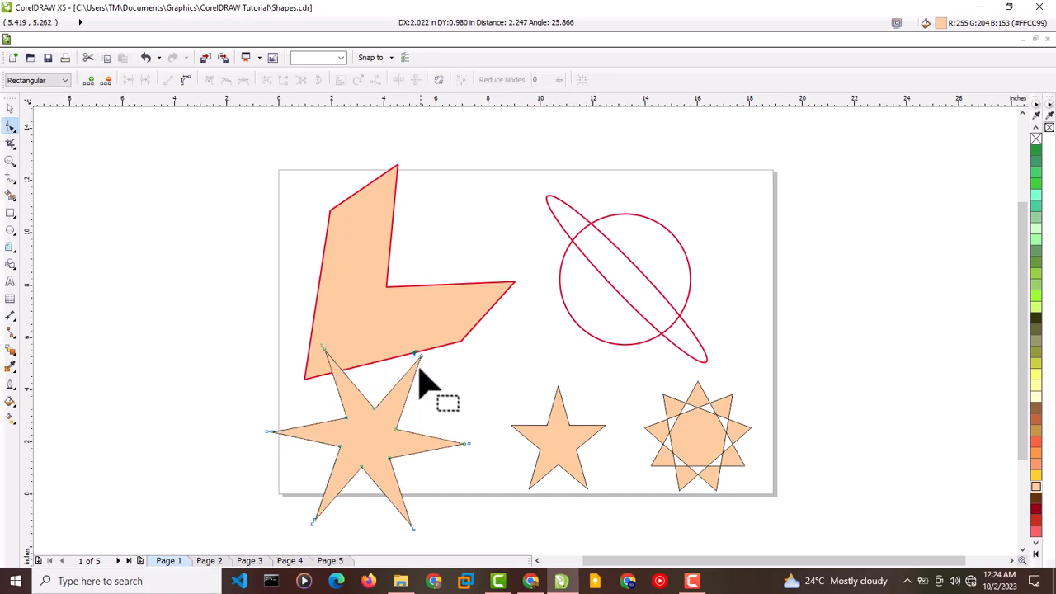
- Turn on Elastic Mode and drag a star point to twist the shape into a pinwheel, then switch to the Pick tool
right_click(376, 408)
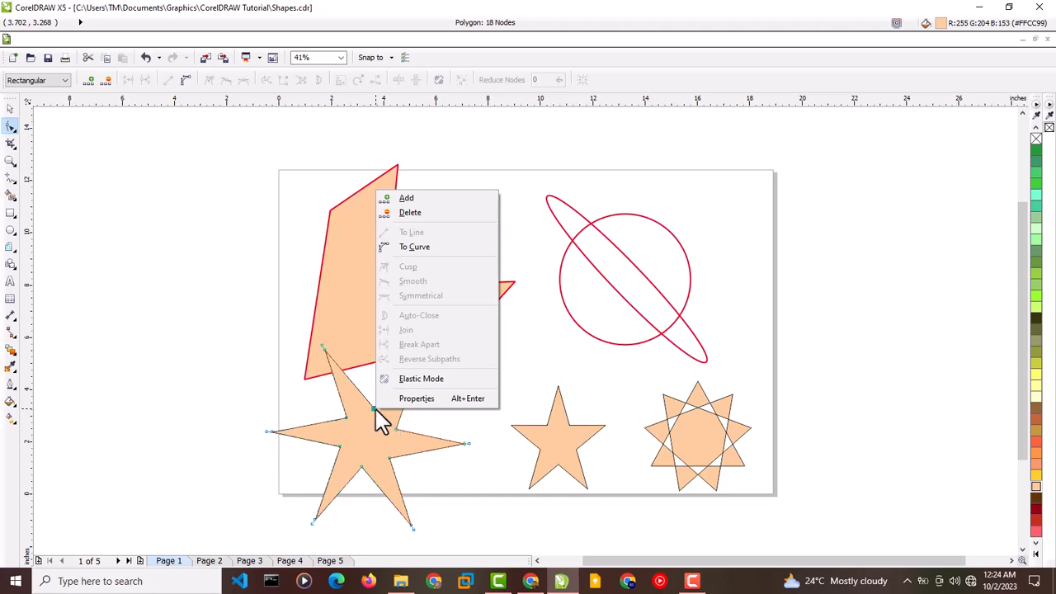
click(371, 407)
right_click(355, 436)
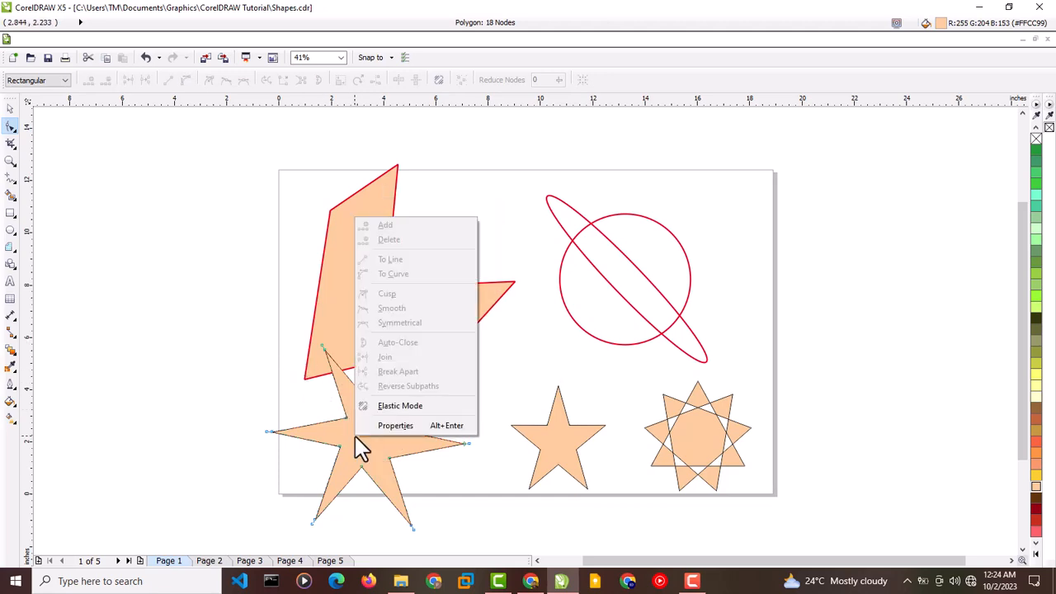
click(365, 450)
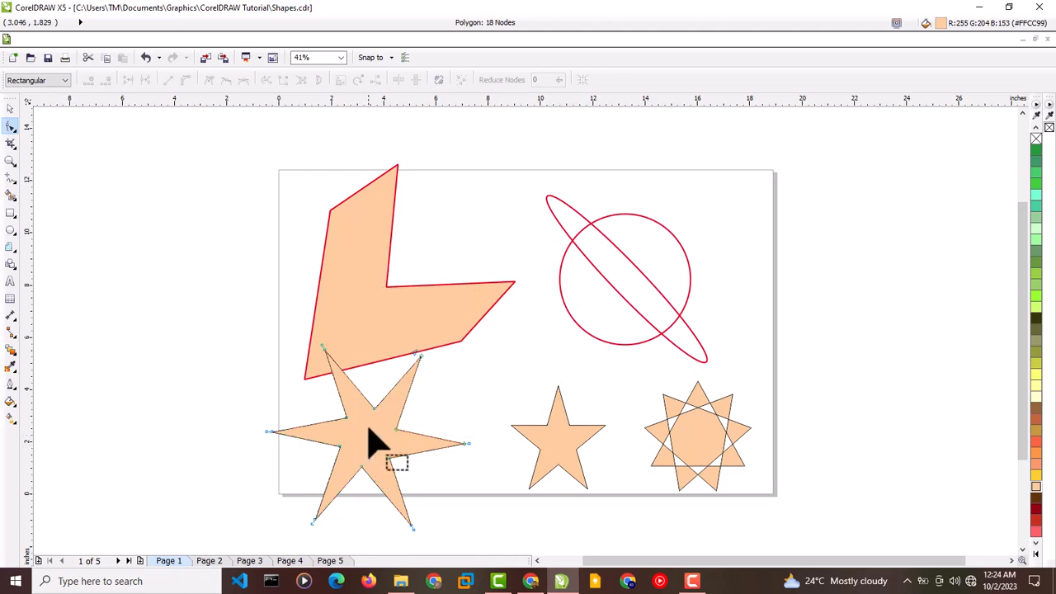
right_click(370, 439)
click(425, 399)
drag(421, 357, 472, 421)
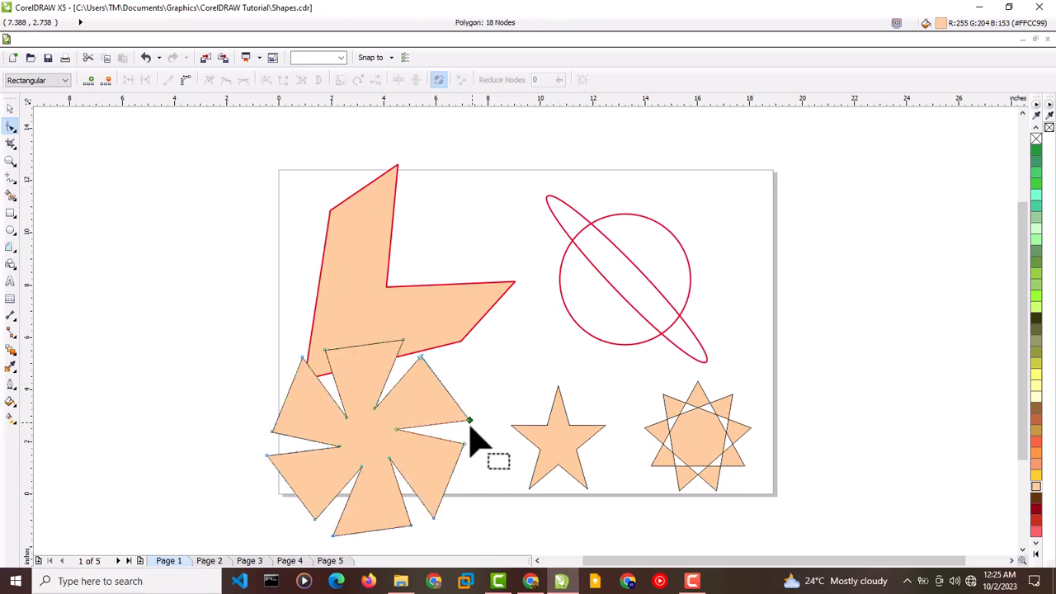
click(10, 109)
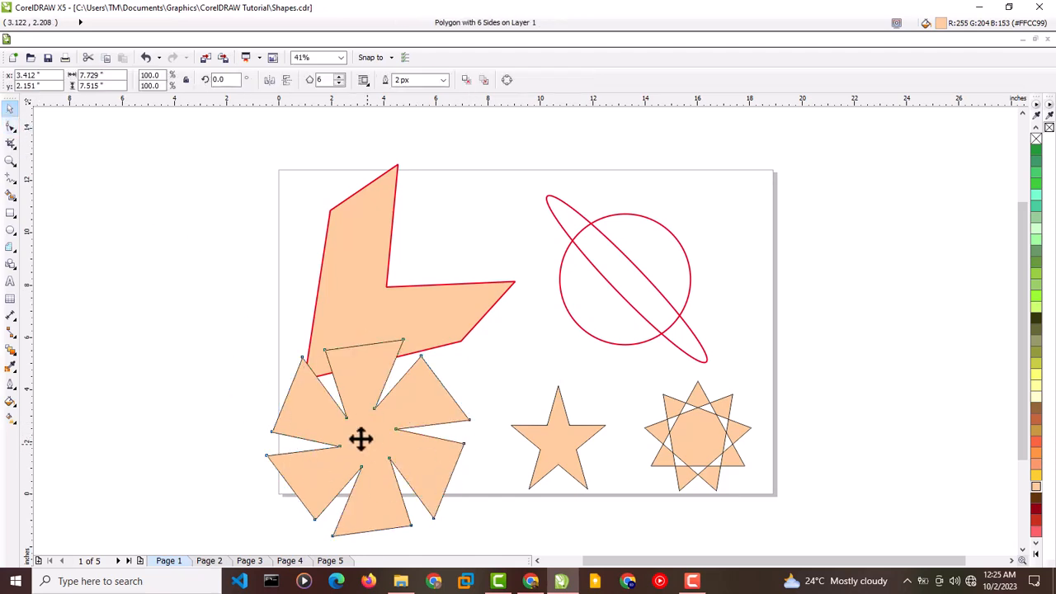
drag(367, 437, 157, 275)
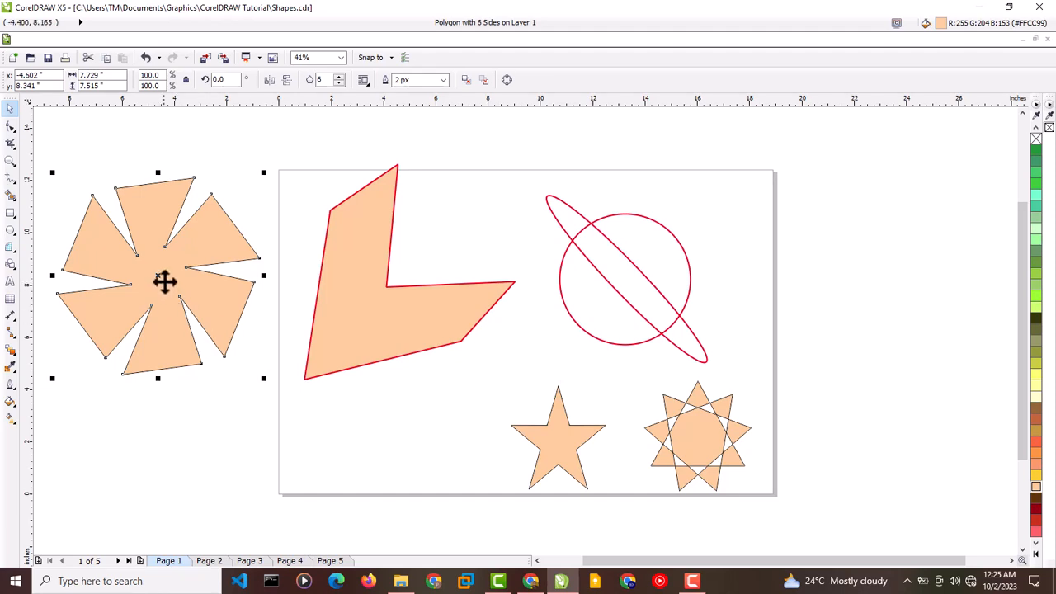
drag(164, 281, 410, 467)
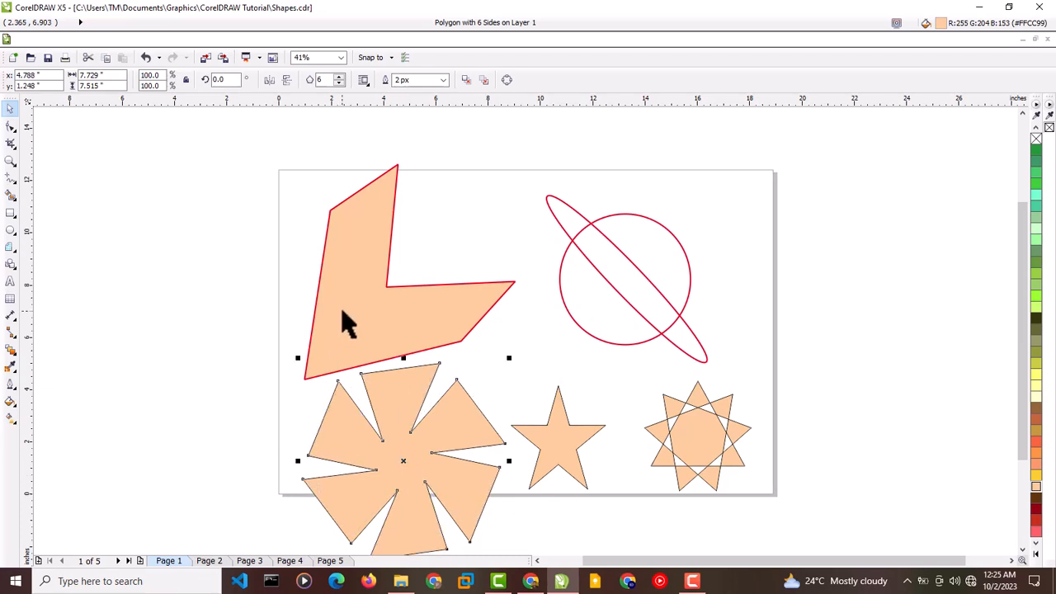
- Move the L-shaped polygon slightly up and place the pinwheel to the left of the page
drag(343, 311, 363, 288)
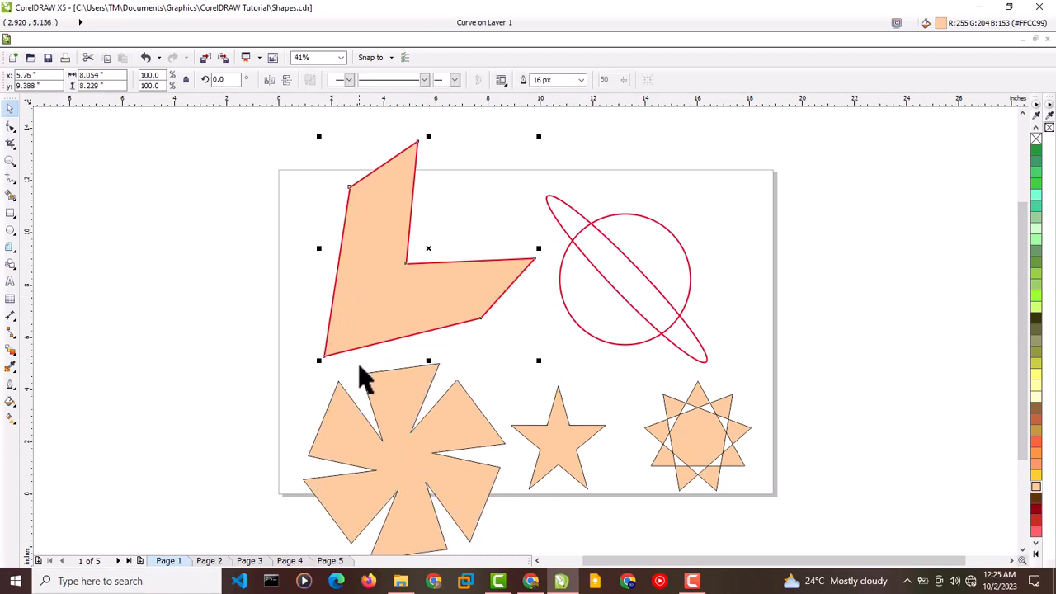
drag(388, 417, 176, 264)
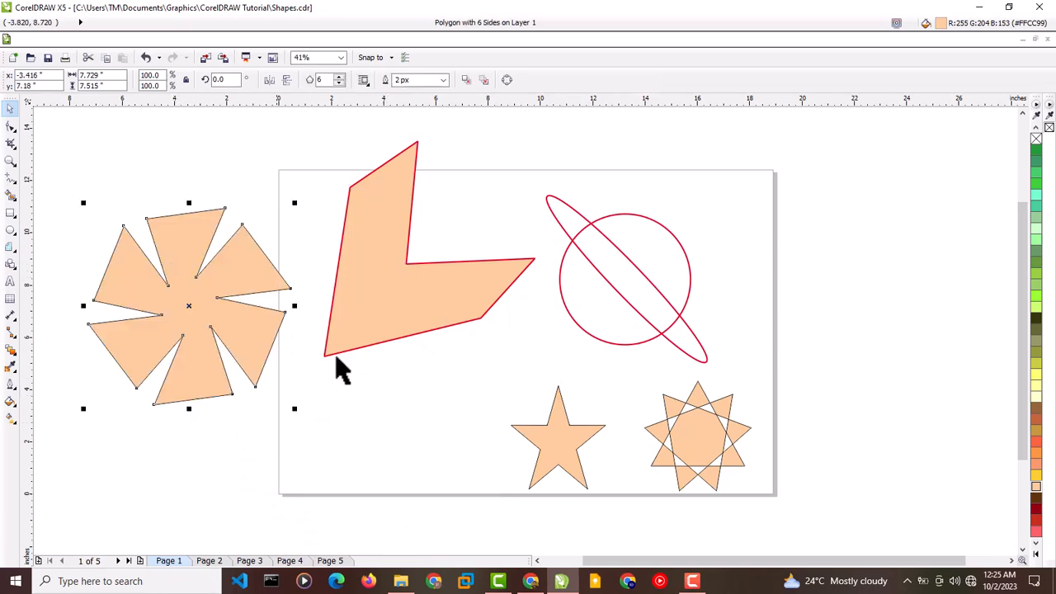
- Delete the five-pointed star and the complex star from the page
click(558, 453)
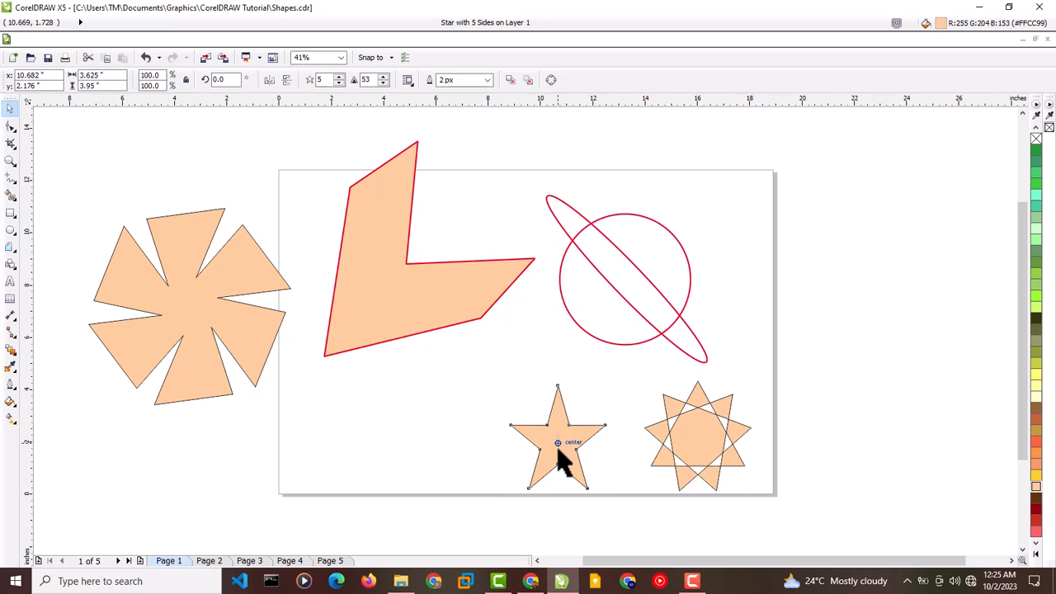
key(Delete)
click(709, 436)
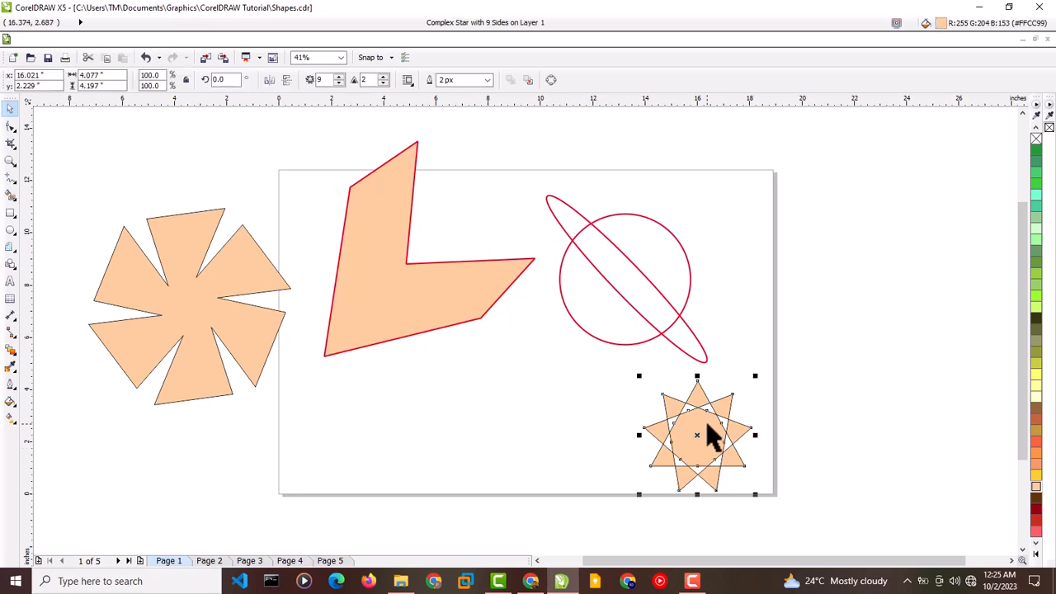
key(Delete)
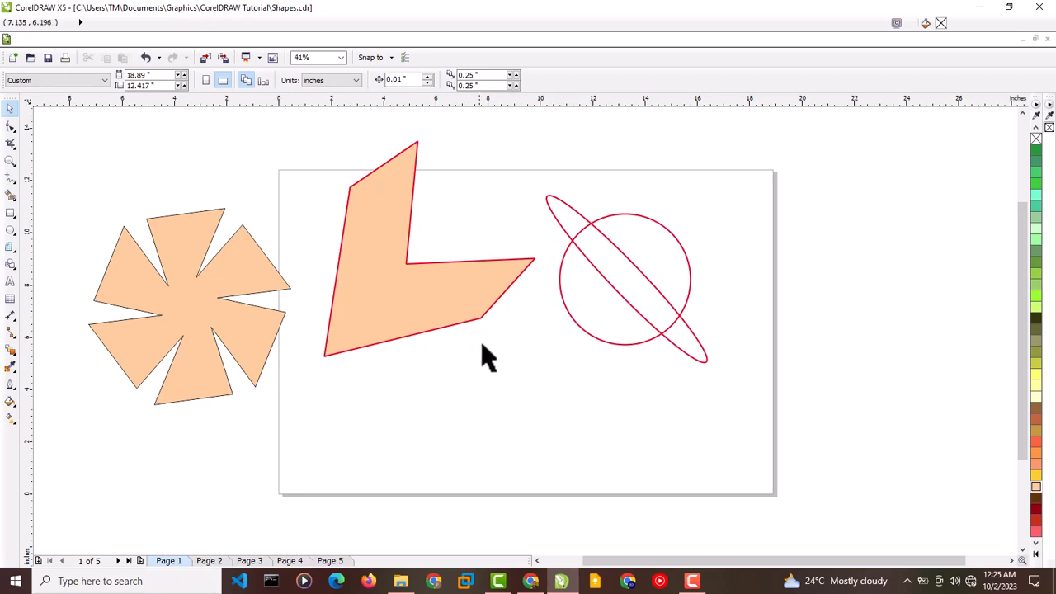
- Move the pinwheel onto the page below the circle and ellipse
click(191, 294)
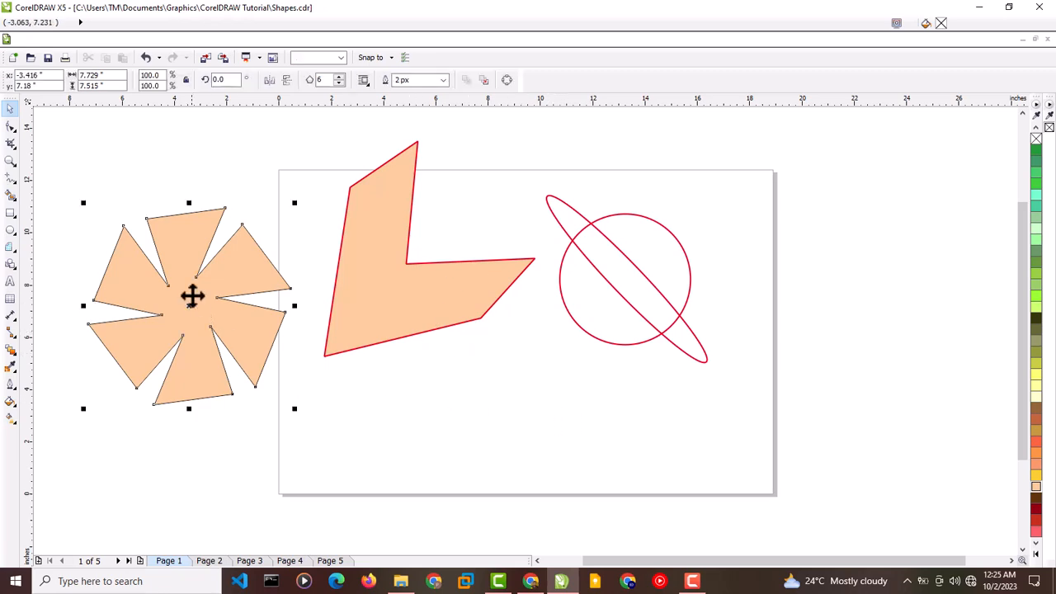
drag(190, 295, 539, 421)
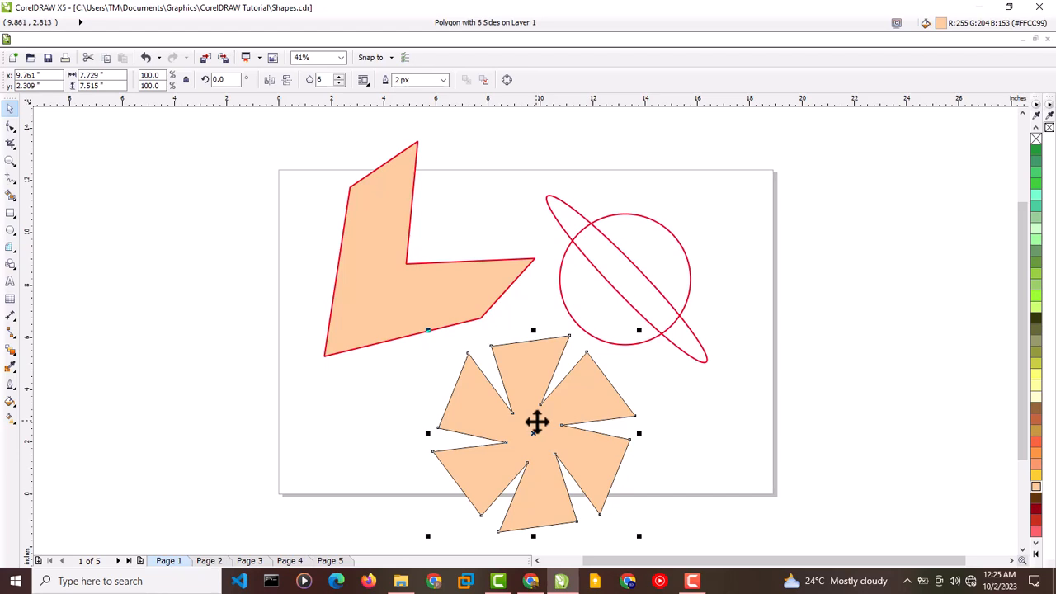